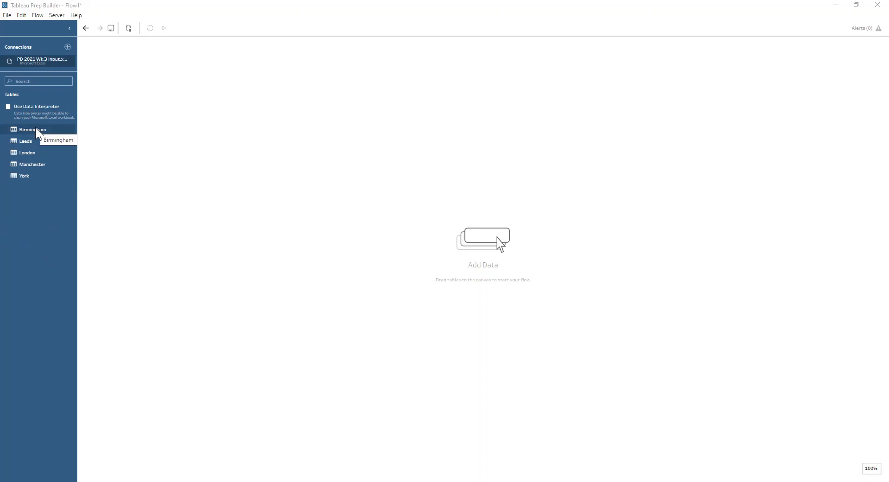
# Add the Birmingham table to the flow and attach a cleaning step to it
pyautogui.moveTo(37, 133); pyautogui.dragTo(108, 81)
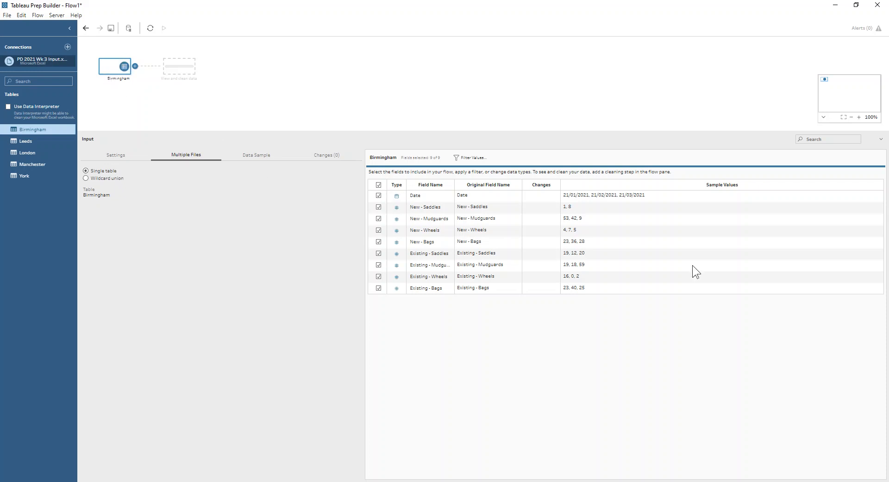
pyautogui.click(86, 178)
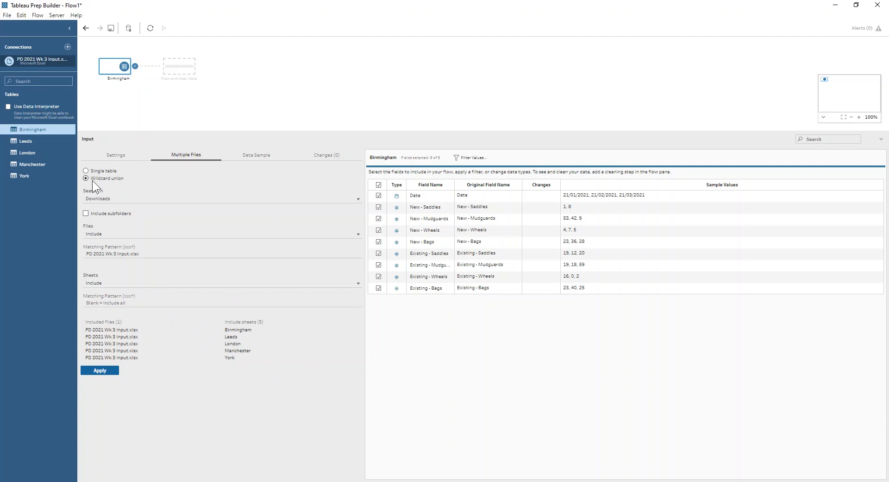
pyautogui.click(182, 65)
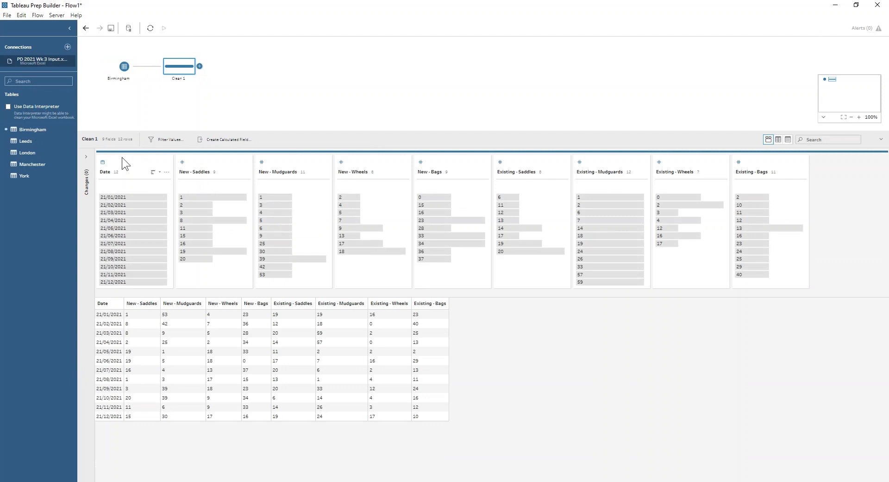
pyautogui.click(129, 66)
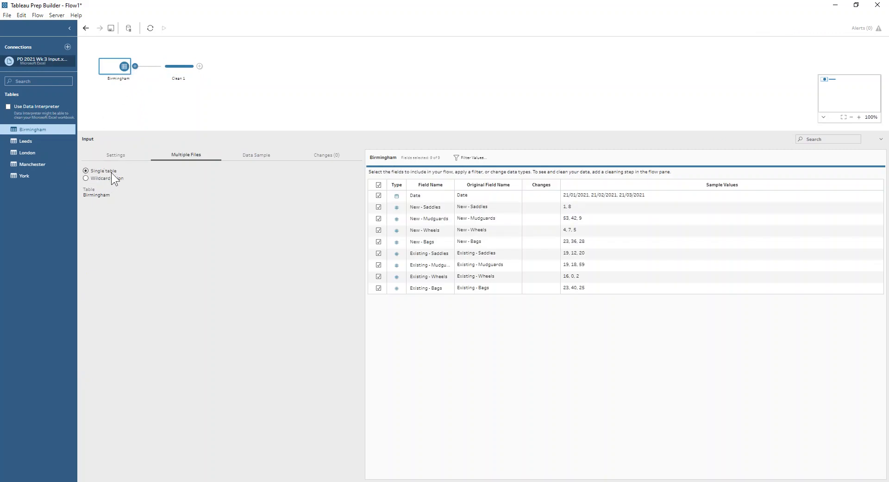
pyautogui.click(85, 177)
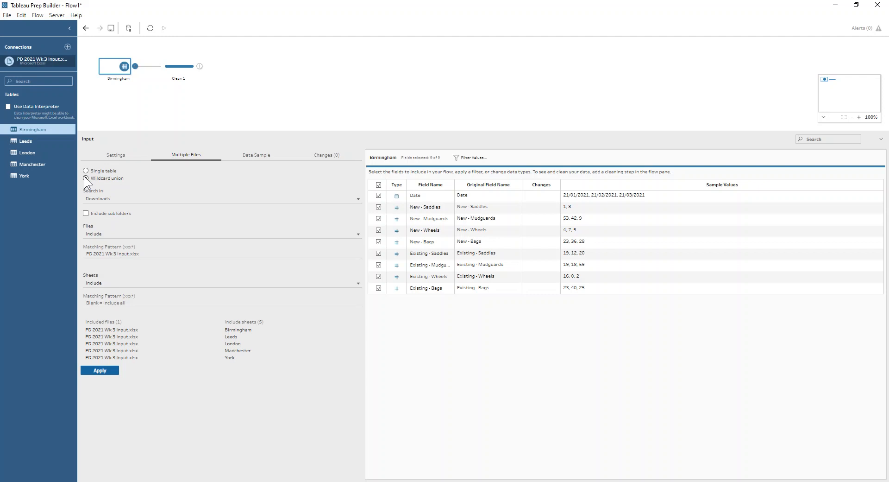
pyautogui.click(92, 371)
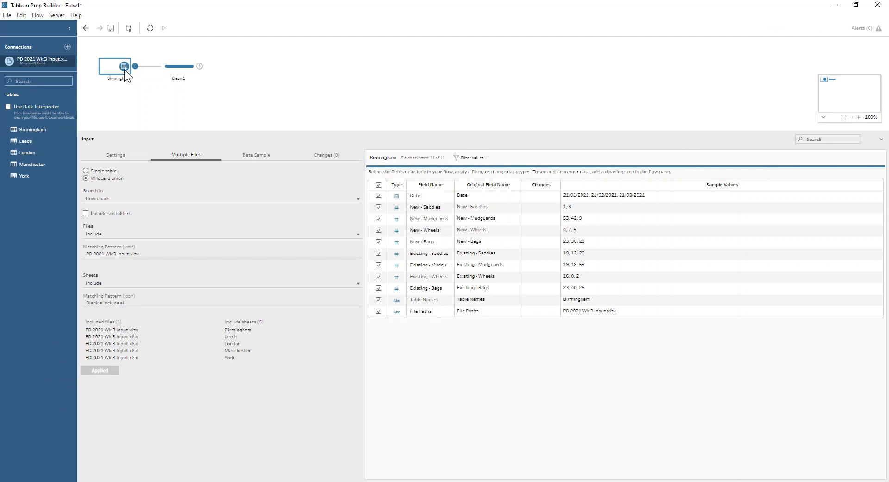
pyautogui.click(85, 28)
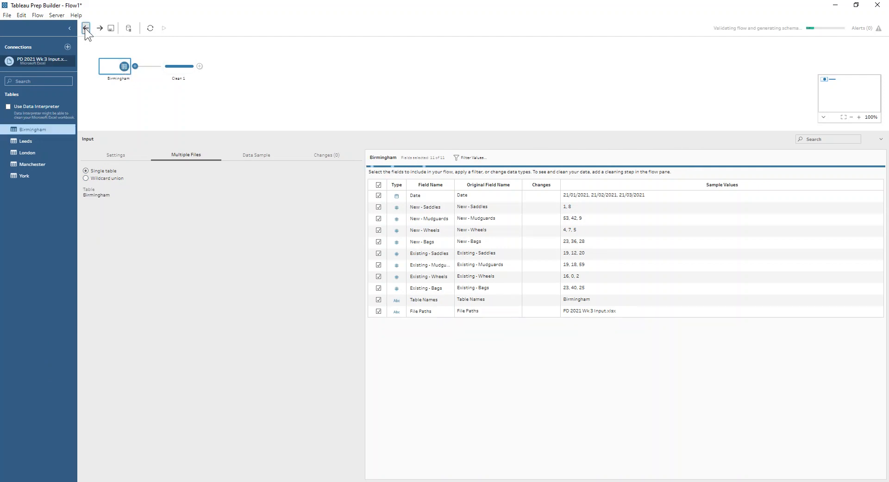
# Apply a wildcard union to the Birmingham input, including every sheet of PD 2021 Wk 3 Input.xlsx
pyautogui.click(86, 178)
pyautogui.click(95, 369)
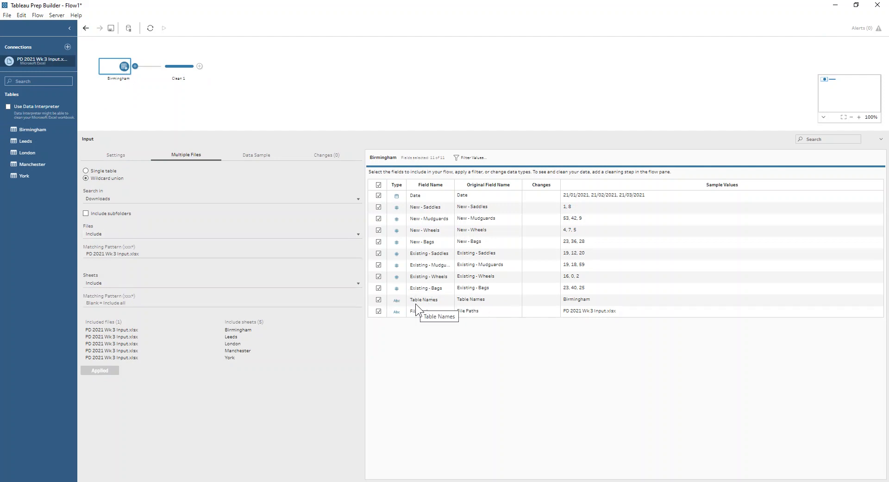
# Remove the File Paths field in the Clean 1 step
pyautogui.click(168, 68)
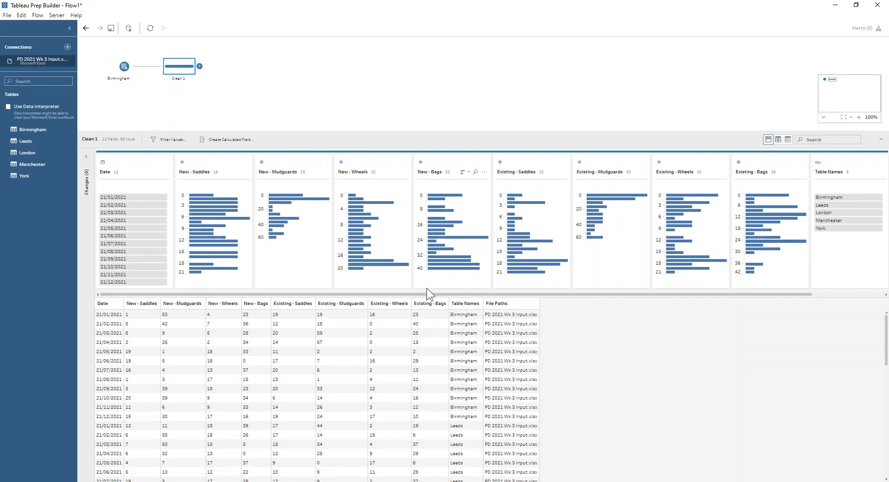
pyautogui.moveTo(429, 293); pyautogui.dragTo(670, 294)
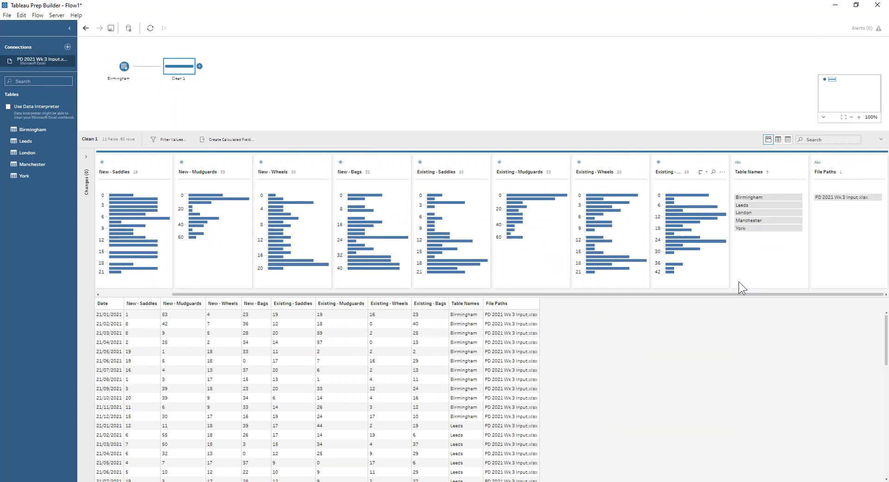
pyautogui.click(838, 162)
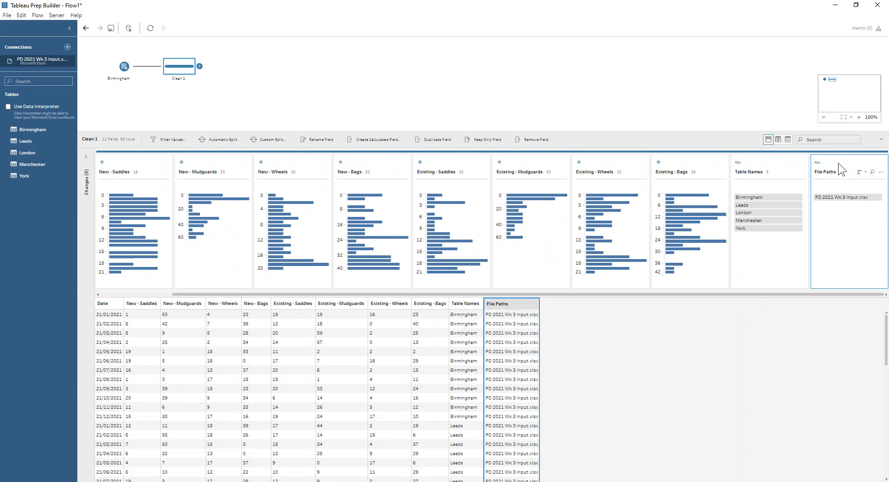
pyautogui.click(548, 138)
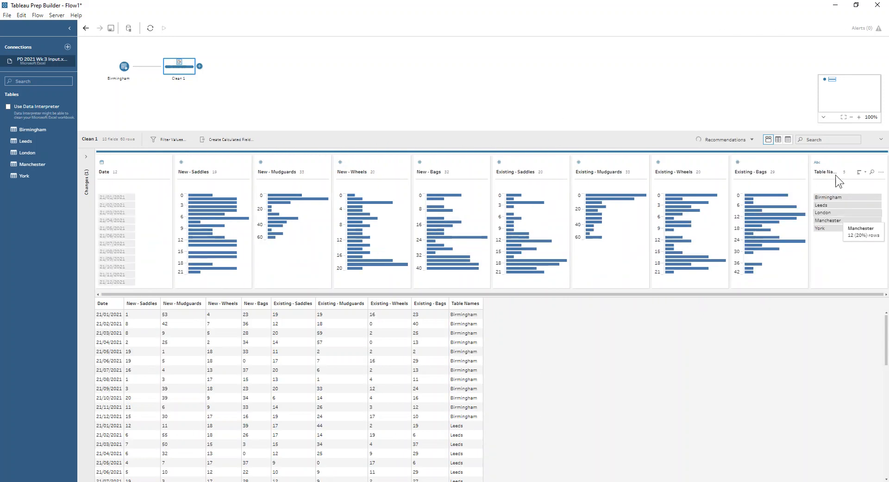
# Rename the Table Names field as Store
pyautogui.doubleClick(828, 171)
pyautogui.write('S')
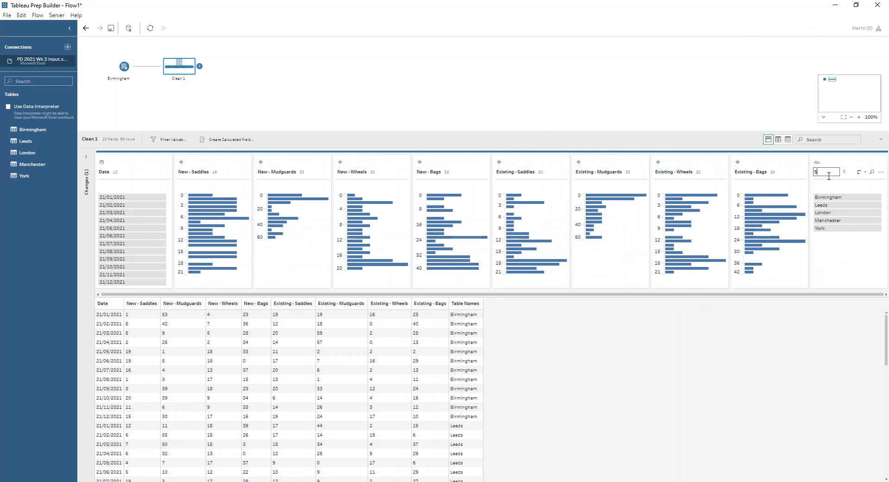
pyautogui.write('tore')
pyautogui.press('Return')
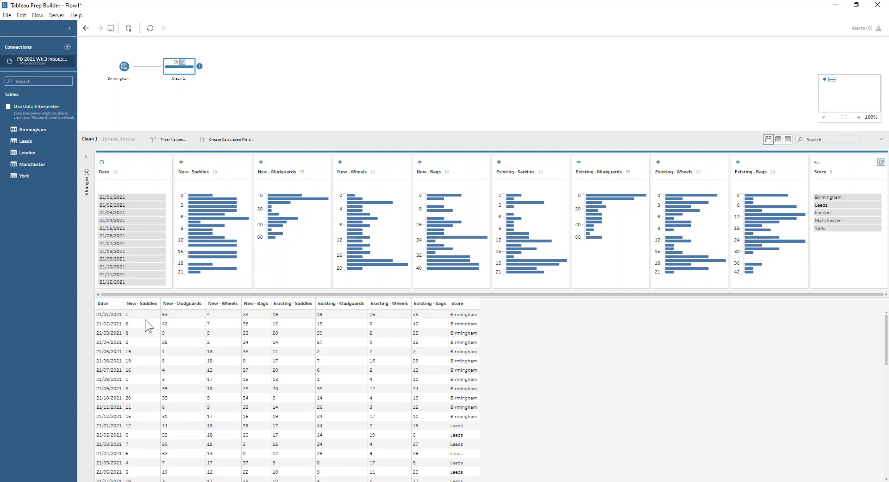
# Add a pivot after Clean 1 and turn all fields matching the wildcard "-" from columns to rows
pyautogui.click(200, 67)
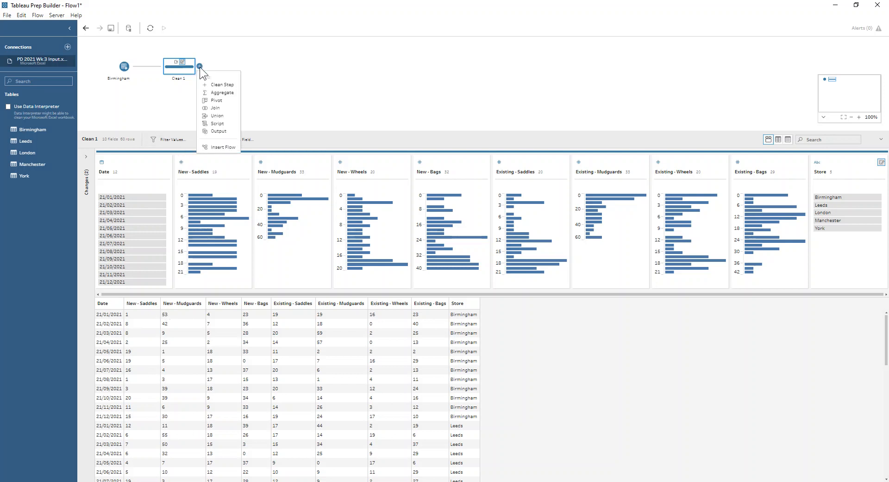
pyautogui.click(228, 100)
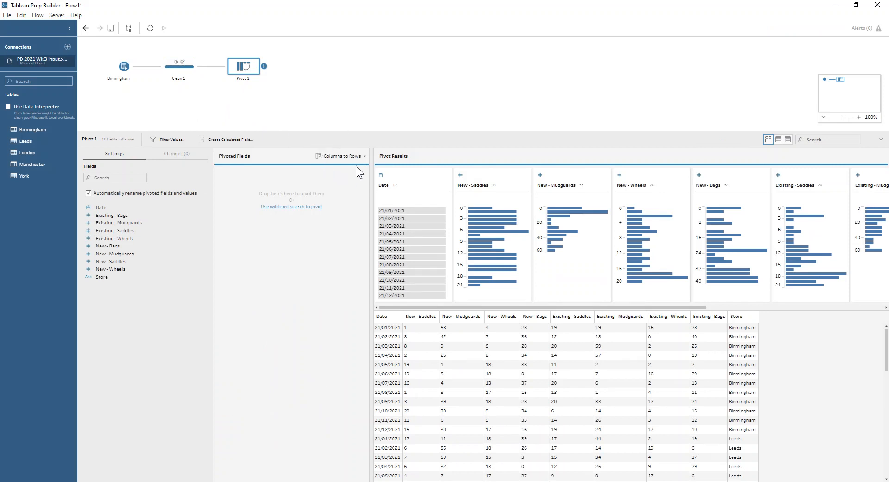
pyautogui.click(365, 156)
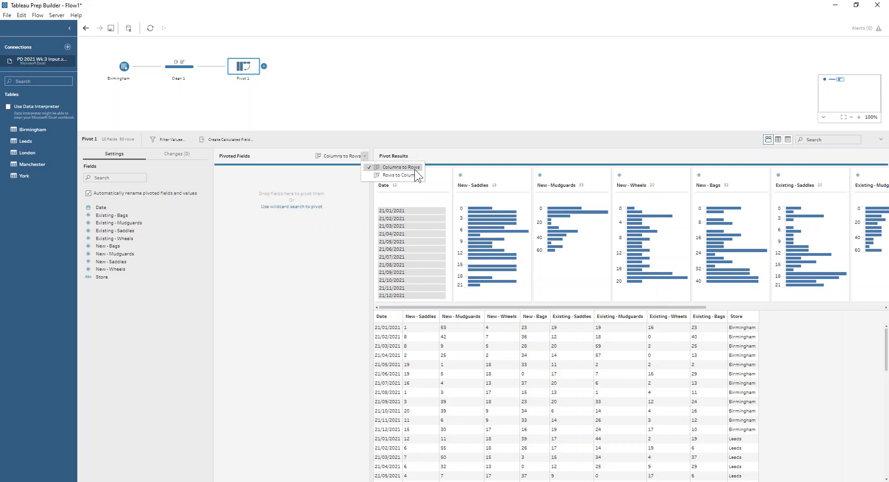
pyautogui.click(285, 182)
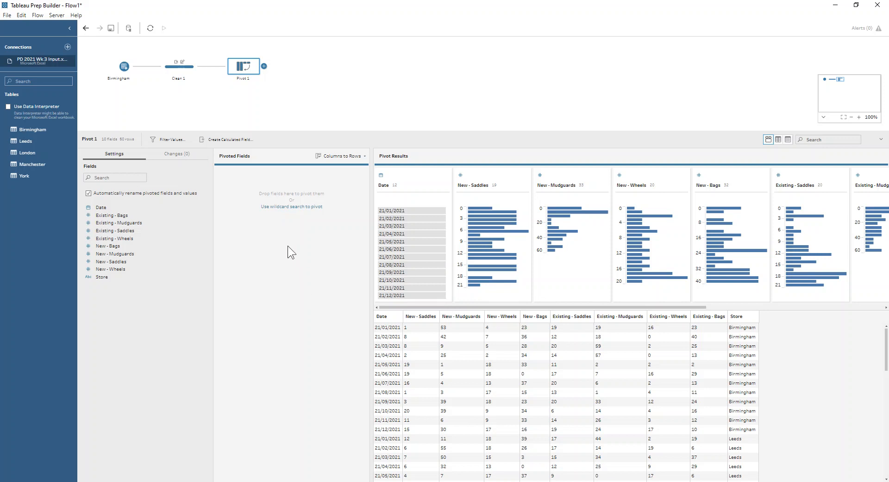
pyautogui.click(124, 216)
pyautogui.click(280, 207)
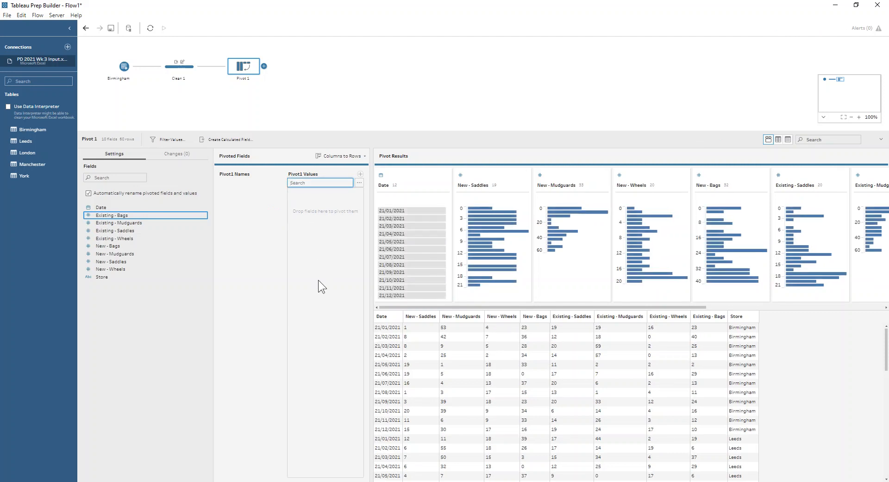
pyautogui.write('-')
pyautogui.press('Return')
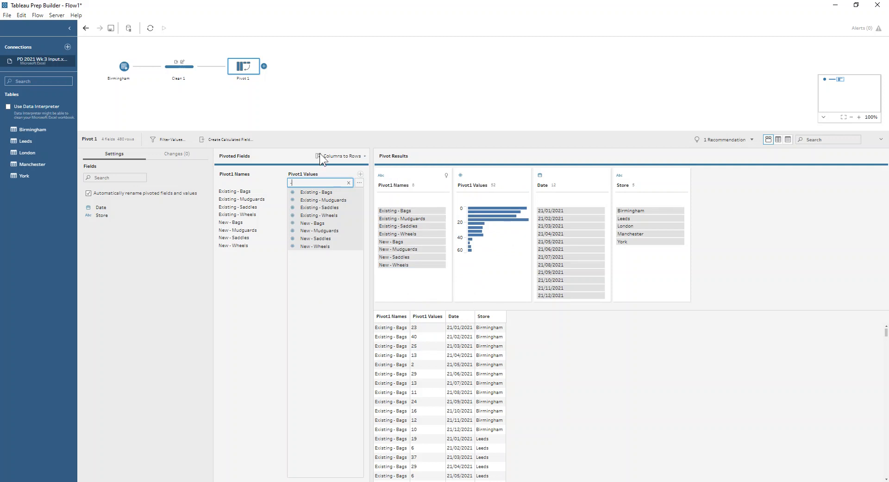
# Rename the Pivot1 Values field as Products Sold and add a cleaning step after the pivot
pyautogui.doubleClick(466, 184)
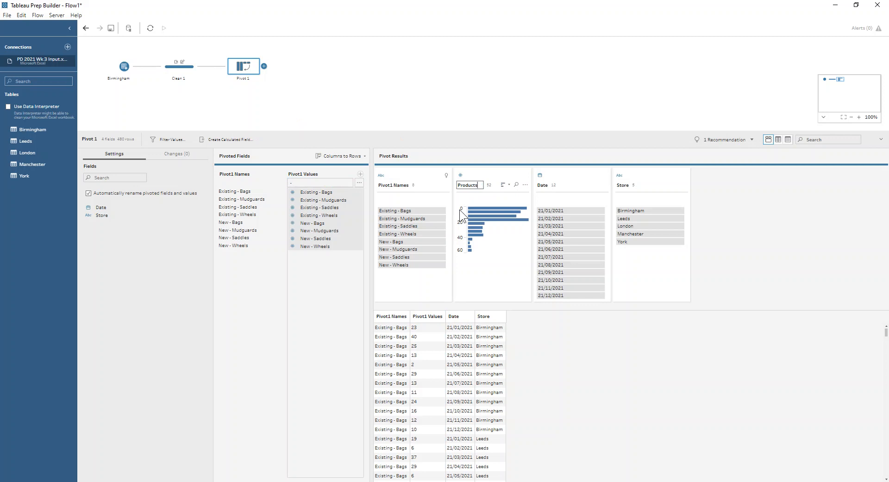
pyautogui.press('Return')
pyautogui.click(264, 66)
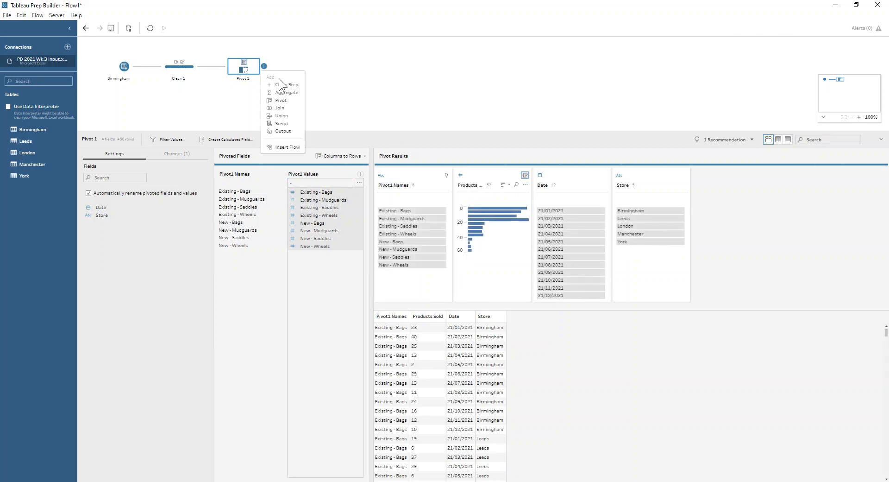
pyautogui.click(284, 86)
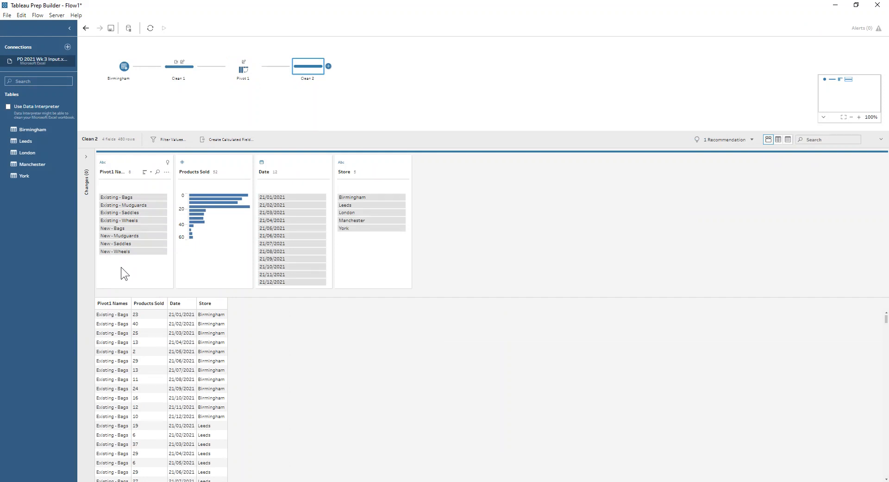
# Apply the recommended value split to Pivot1 Names and remove the resulting Split 2 field that holds only dashes
pyautogui.click(167, 162)
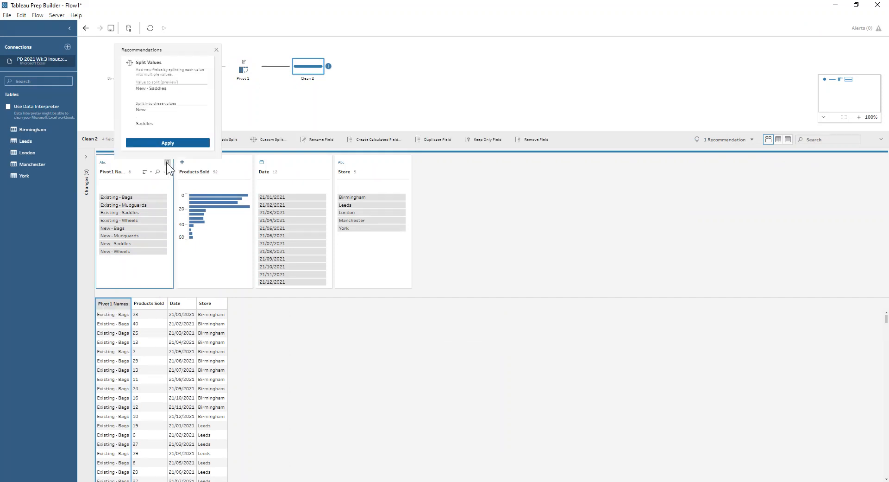
pyautogui.click(180, 143)
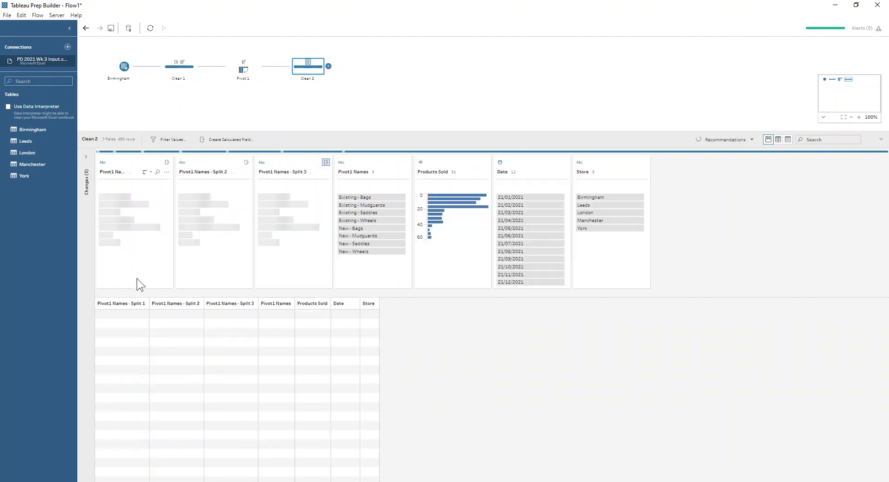
pyautogui.click(197, 160)
pyautogui.click(549, 144)
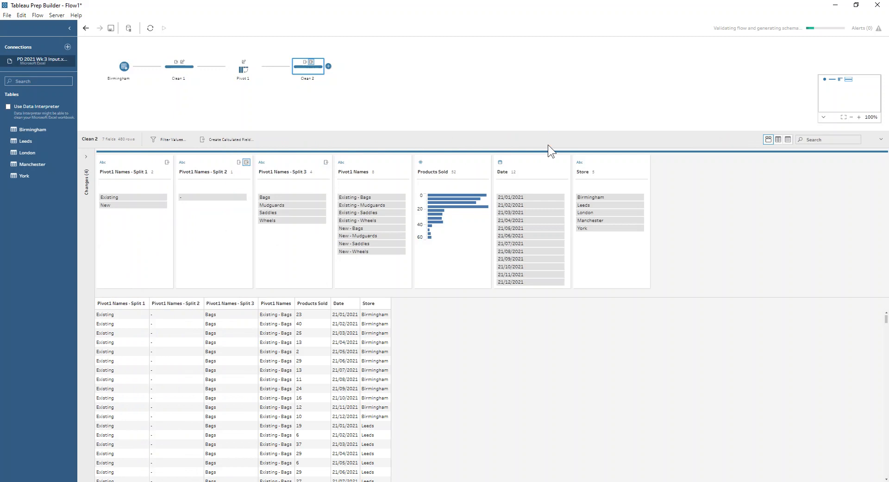
# Rename the split field with Existing and New as Customer Type and the one with the item names as Product
pyautogui.doubleClick(115, 170)
pyautogui.write('Customer Type')
pyautogui.press('Return')
pyautogui.doubleClick(185, 171)
pyautogui.write('Product')
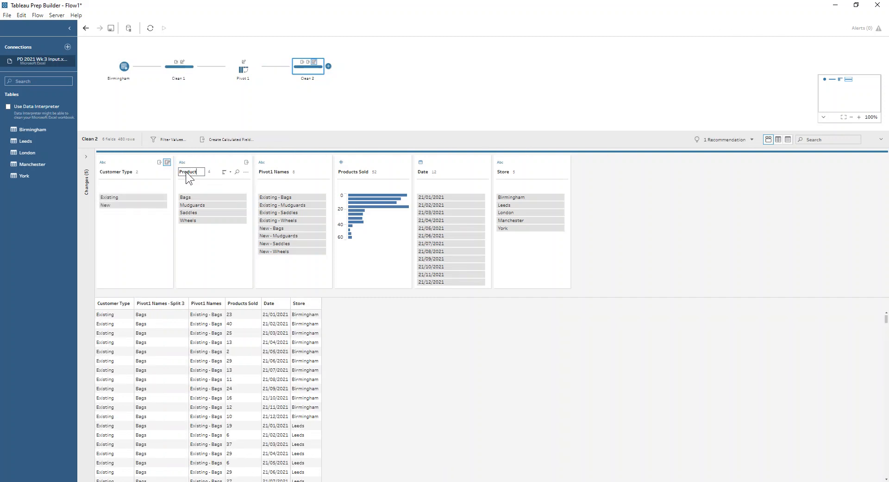
pyautogui.press('Return')
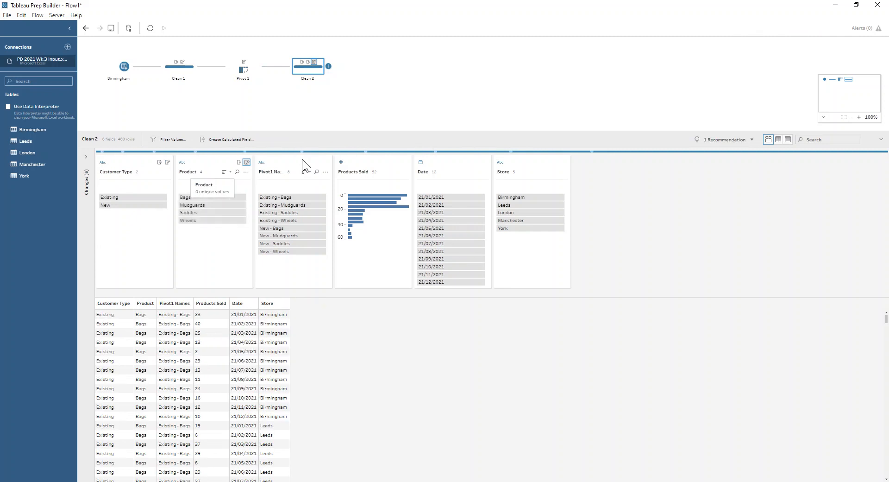
# Remove the original Pivot1 Names field from the Clean 2 step
pyautogui.click(302, 160)
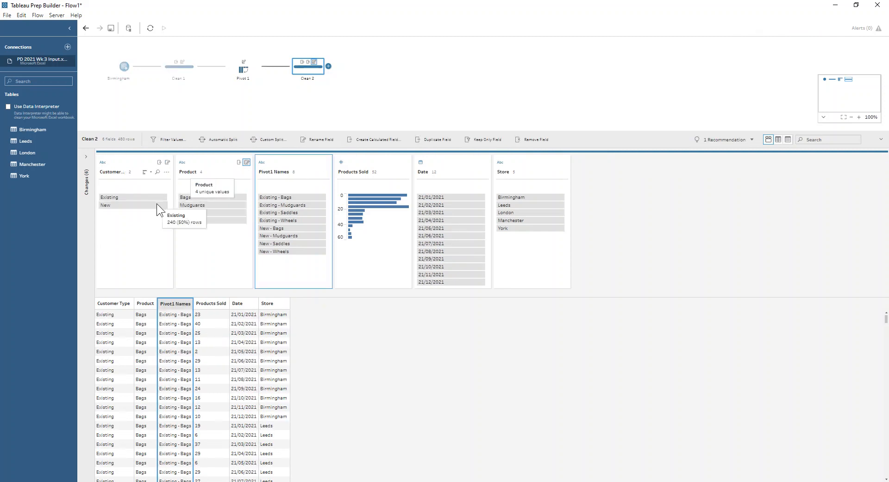
pyautogui.click(545, 138)
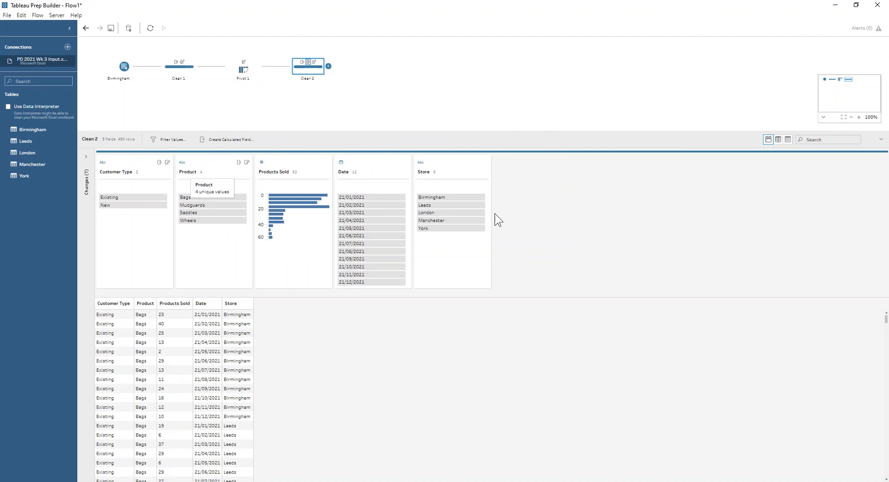
# Convert the Date field to its quarter number
pyautogui.click(367, 162)
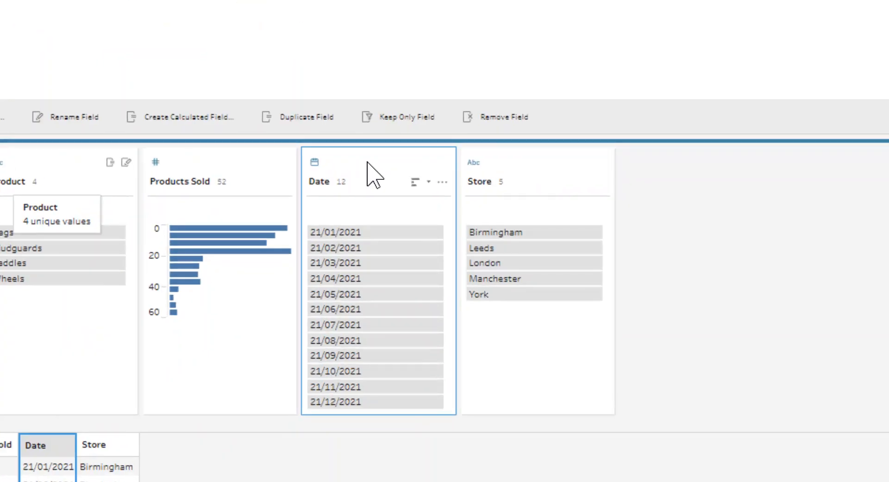
pyautogui.click(442, 182)
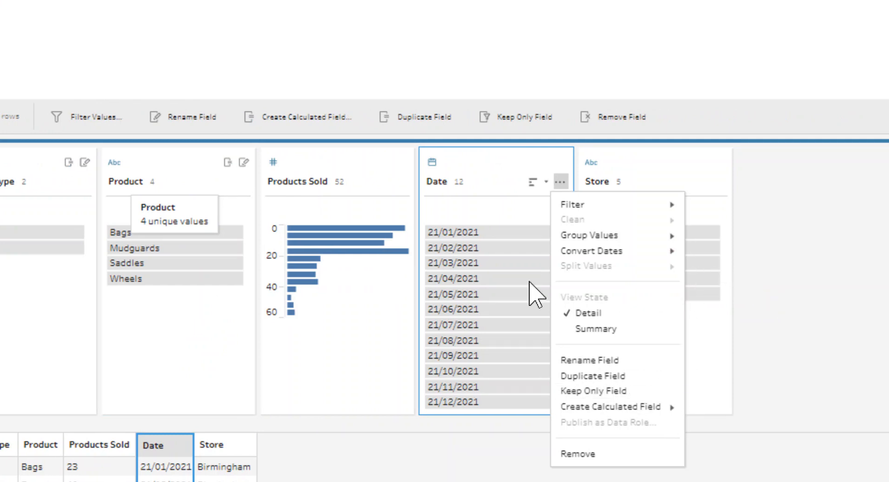
pyautogui.moveTo(613, 250)
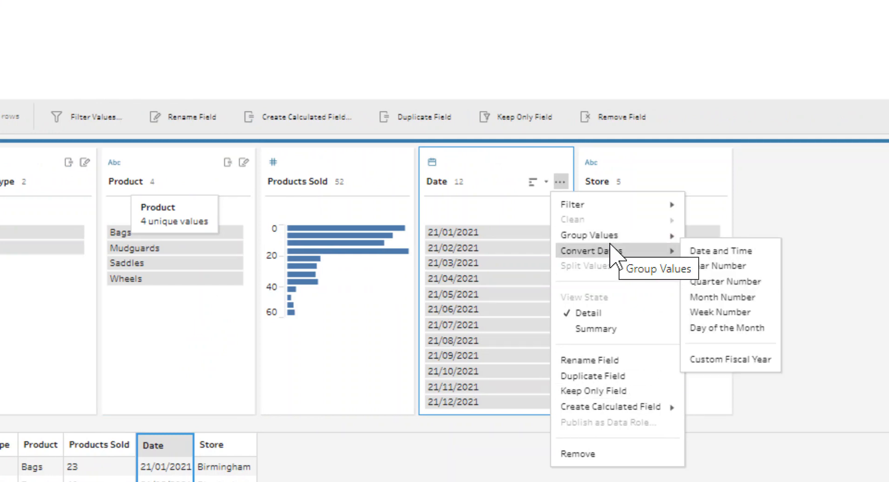
pyautogui.click(759, 280)
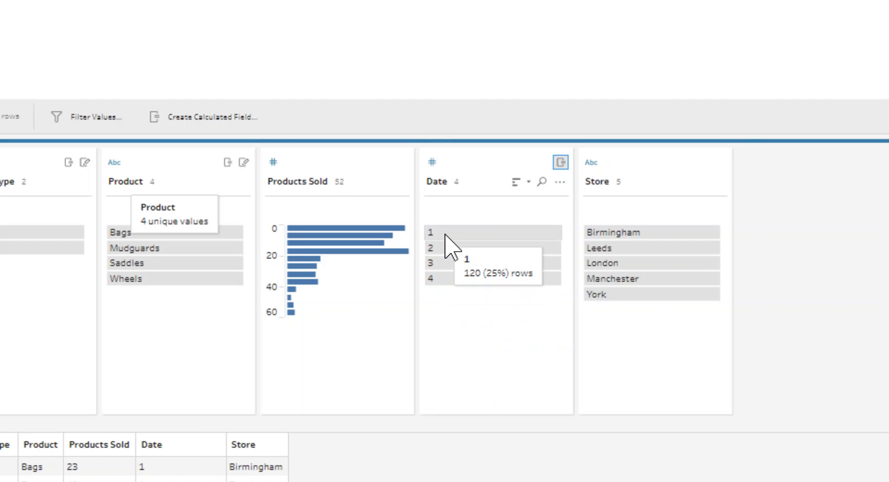
# Rename the Date field as Quarter
pyautogui.doubleClick(444, 182)
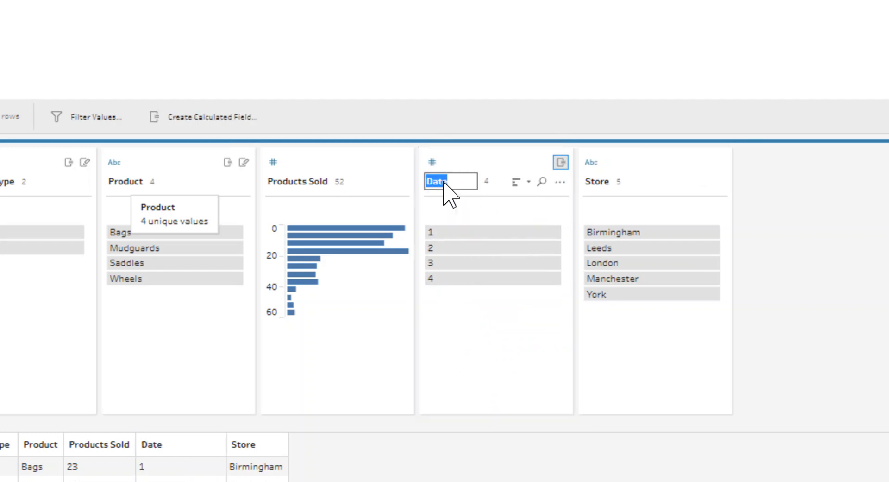
pyautogui.write('Quartr')
pyautogui.press('BackSpace')
pyautogui.write('er')
pyautogui.press('Return')
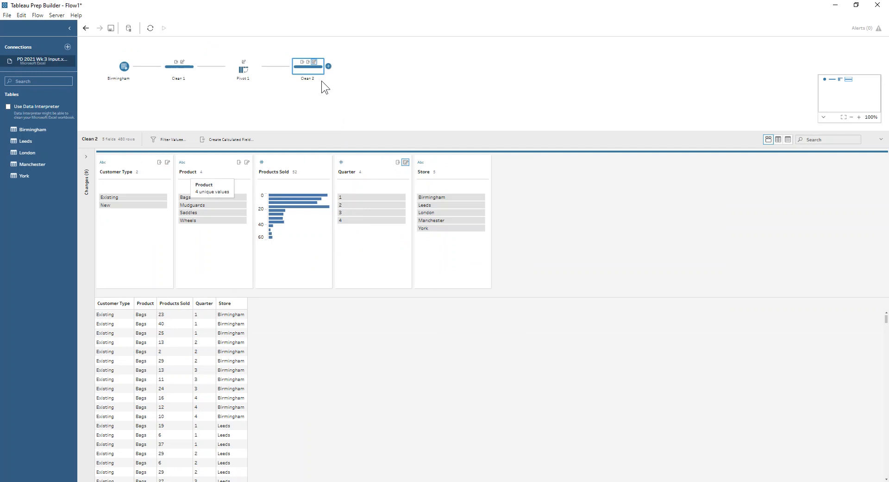
# Aggregate the Clean 2 output by Customer Type, Product and Store with Products Sold summed, and add a clean step after the aggregation
pyautogui.click(328, 67)
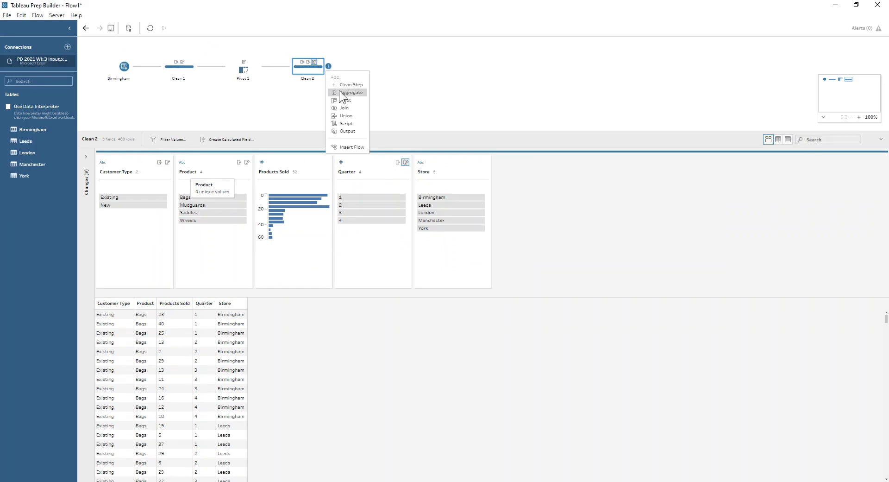
pyautogui.click(339, 91)
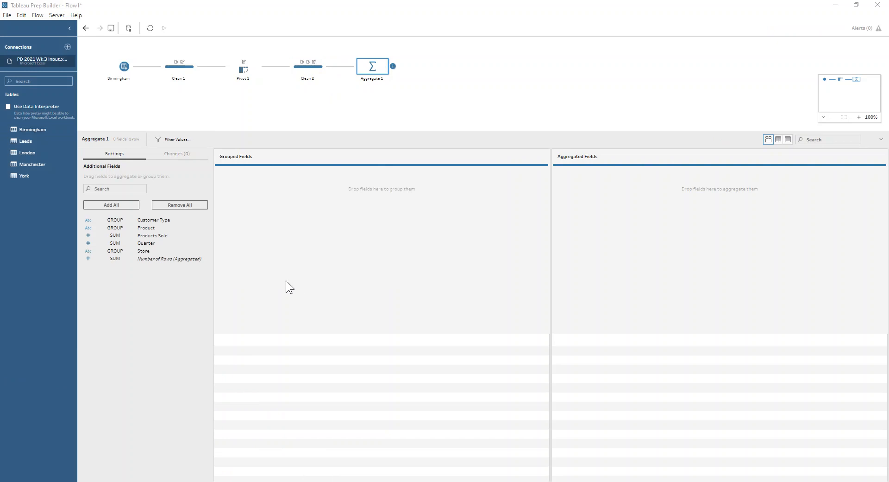
pyautogui.doubleClick(161, 221)
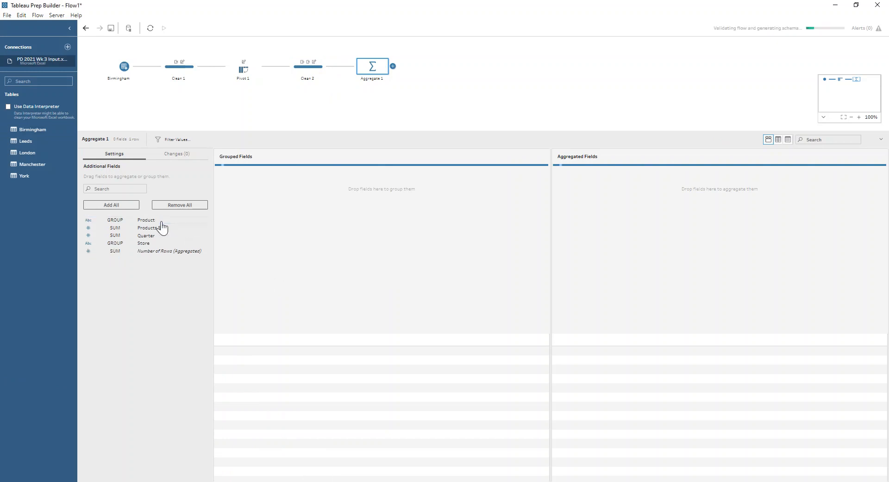
pyautogui.doubleClick(158, 220)
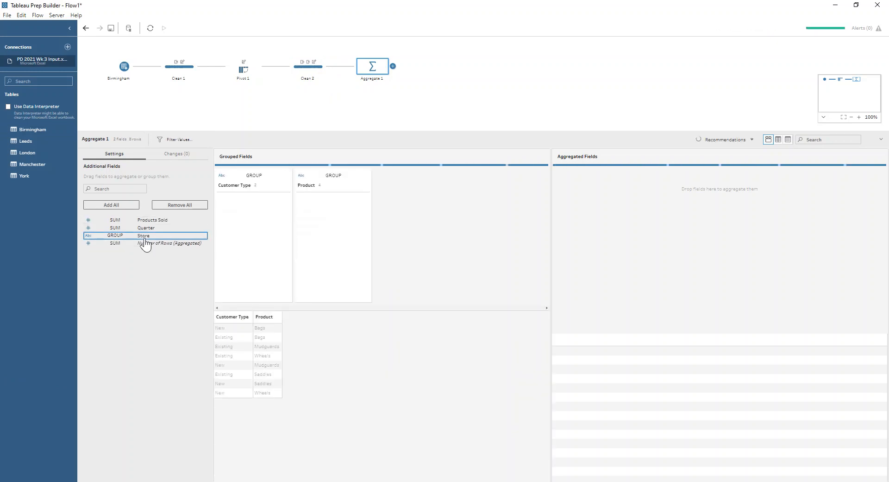
pyautogui.doubleClick(144, 235)
pyautogui.doubleClick(148, 221)
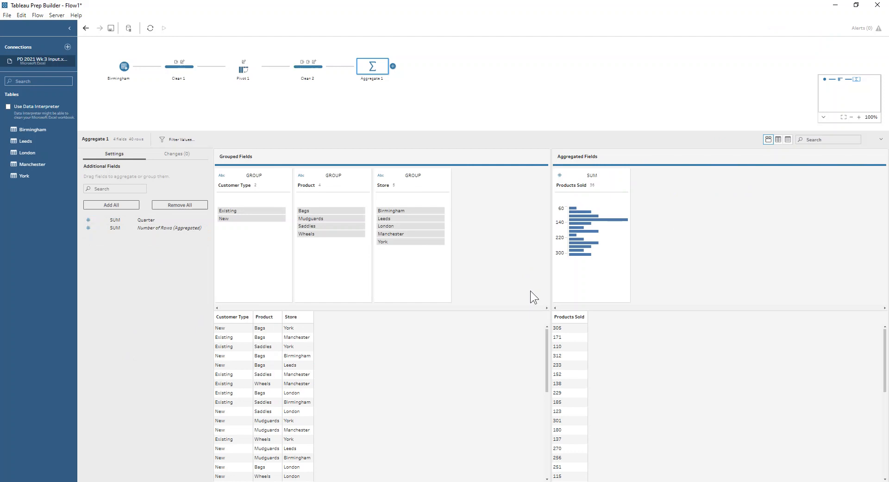
pyautogui.click(401, 85)
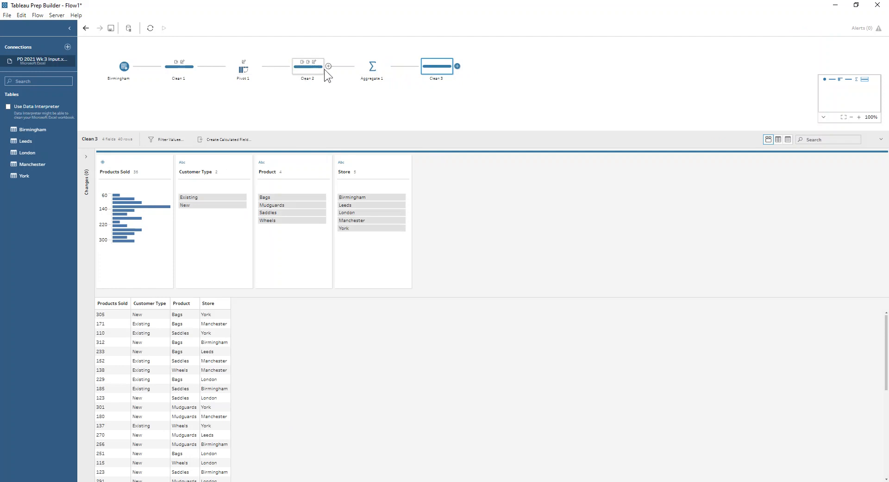
# Branch a second aggregation from Clean 2 grouped by Product and Quarter with Products Sold summed, and follow it with a clean step
pyautogui.click(328, 67)
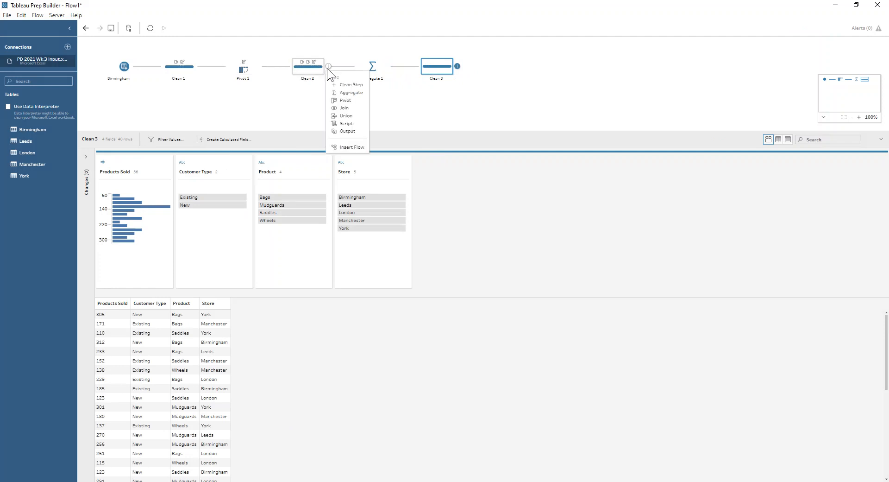
pyautogui.click(356, 93)
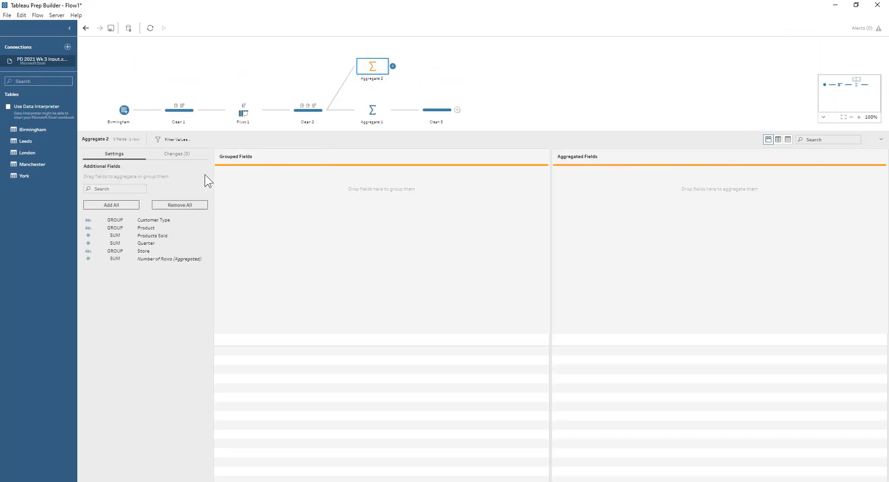
pyautogui.doubleClick(162, 227)
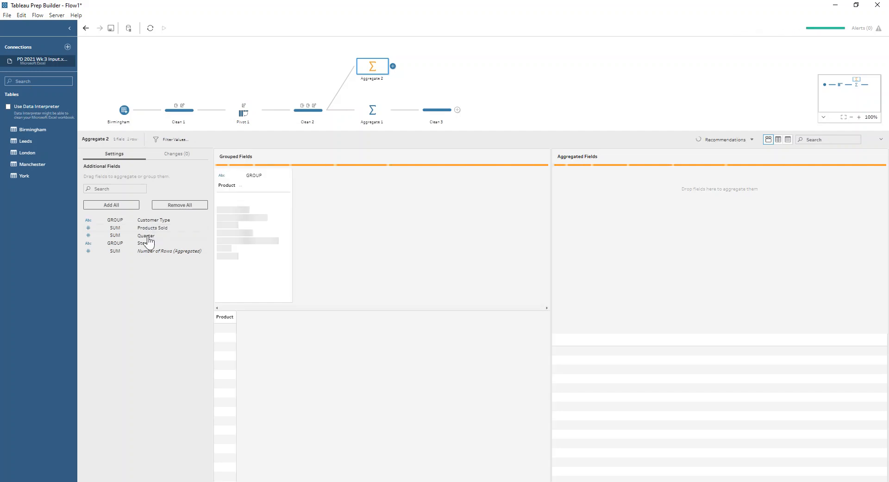
pyautogui.click(114, 236)
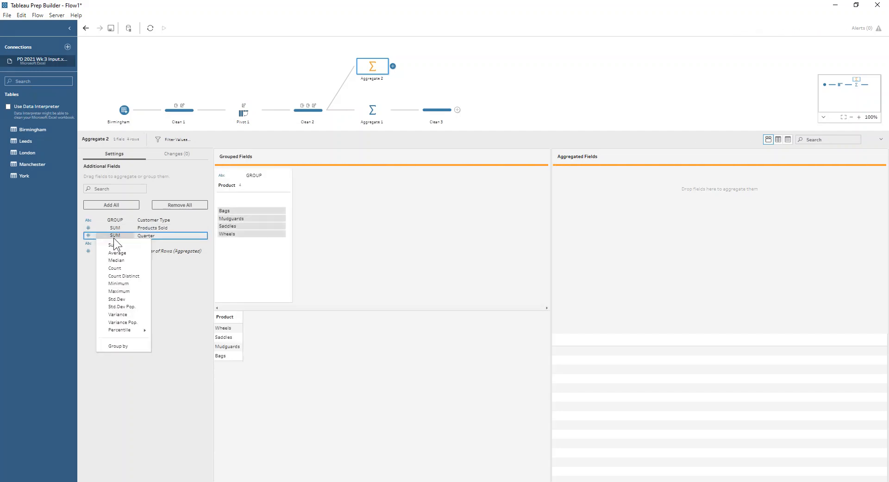
pyautogui.click(113, 347)
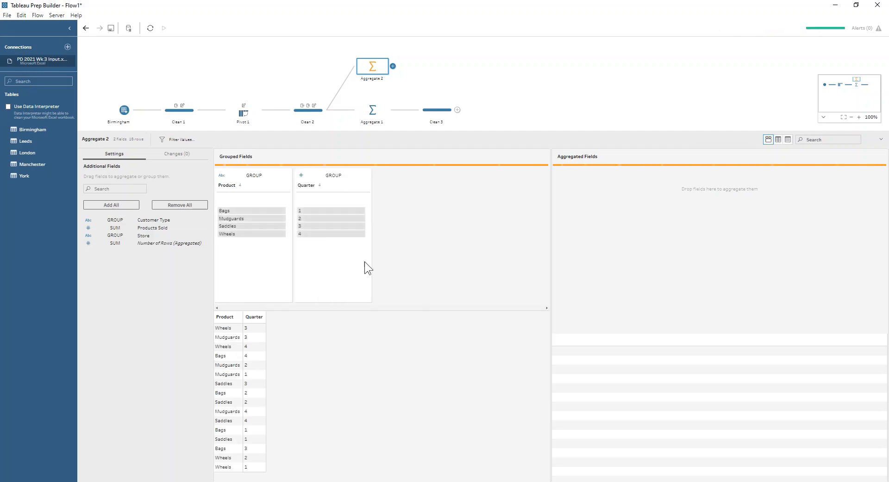
pyautogui.moveTo(151, 230); pyautogui.dragTo(710, 345)
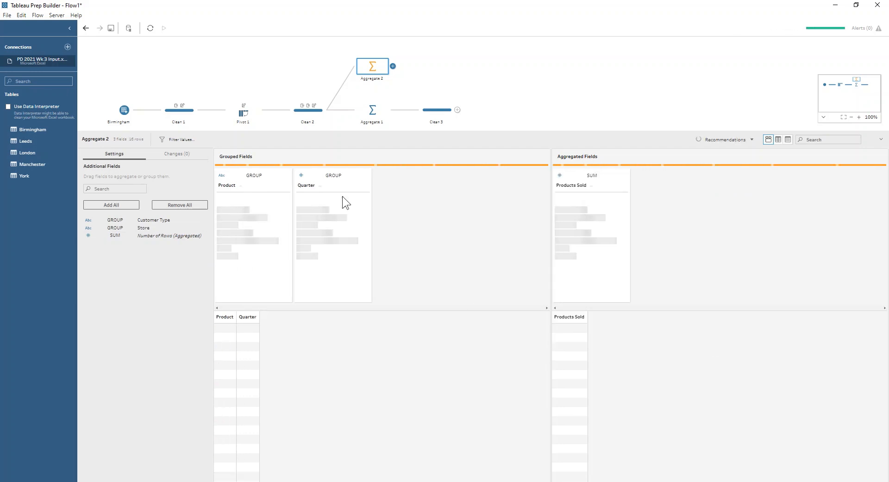
pyautogui.click(393, 65)
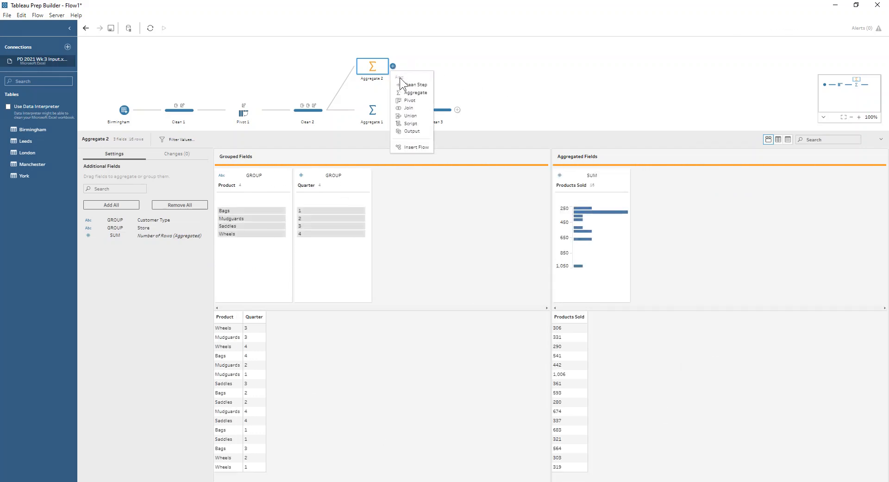
pyautogui.click(401, 84)
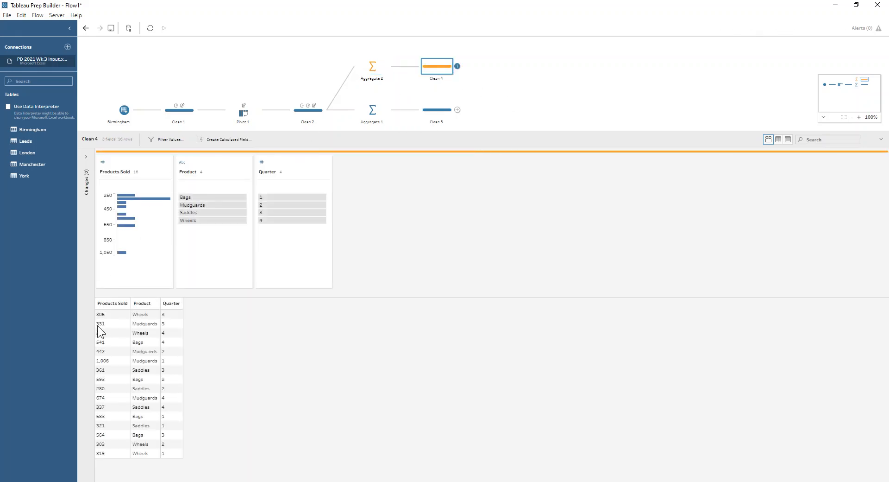